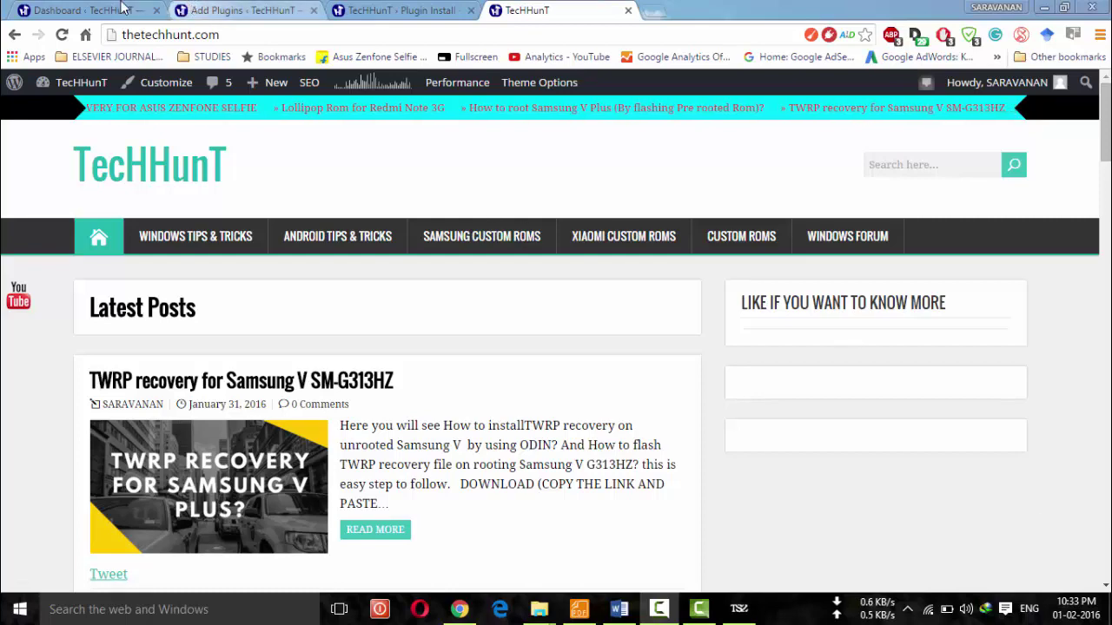
Show the 'Wordfence' plugin search results, with Wordfence Security listed as installed and up to date
{"action": "left_click", "coordinate": [85, 10]}
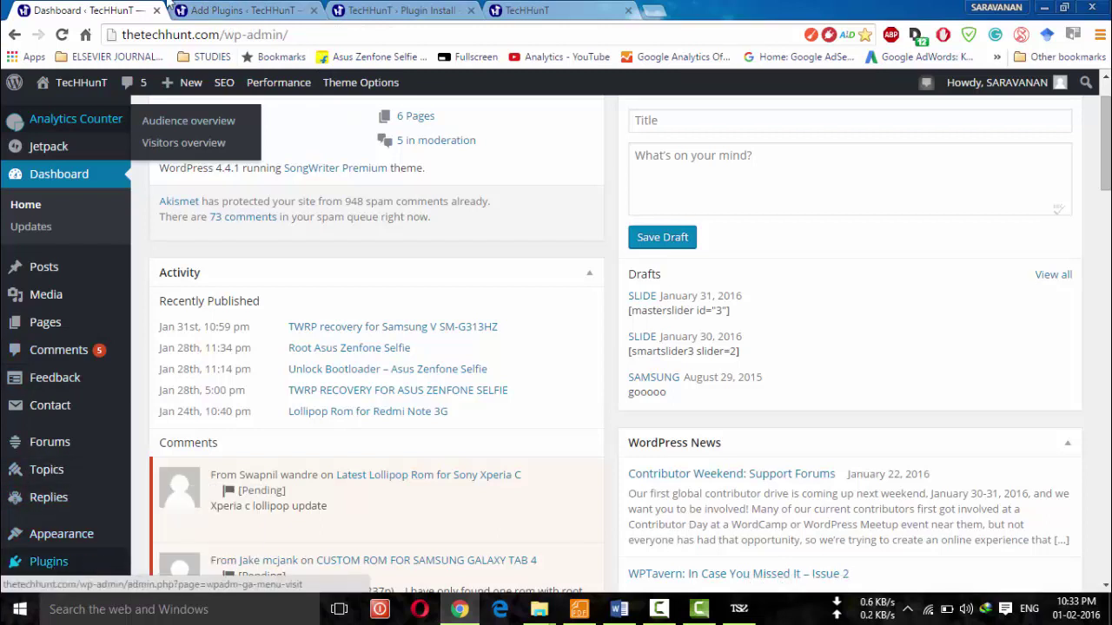
{"action": "left_click", "coordinate": [217, 9]}
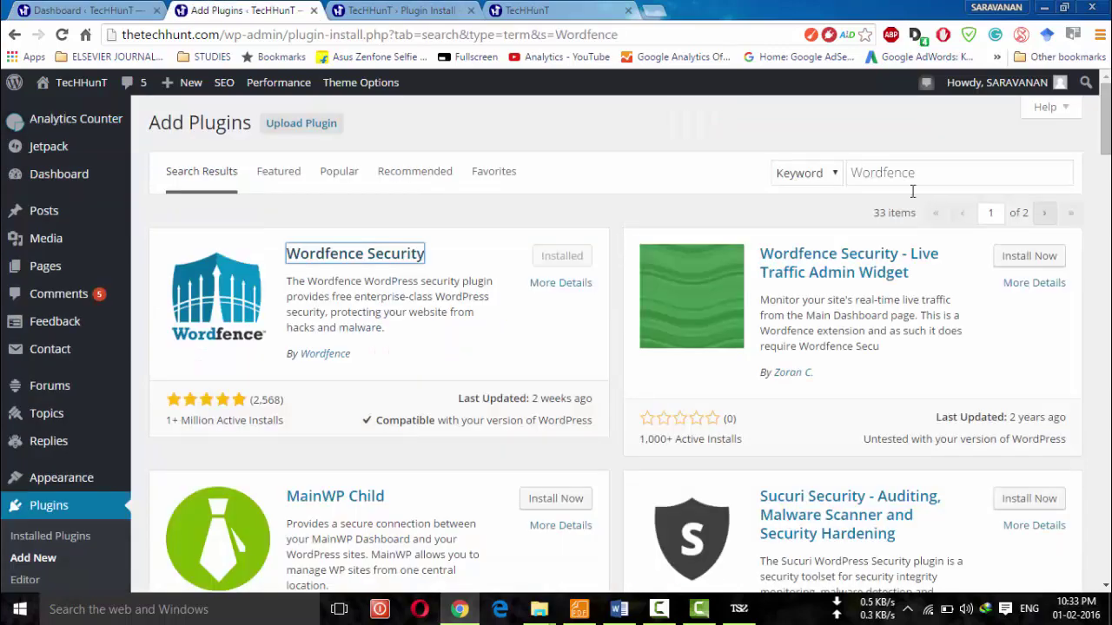
{"action": "left_click", "coordinate": [934, 166]}
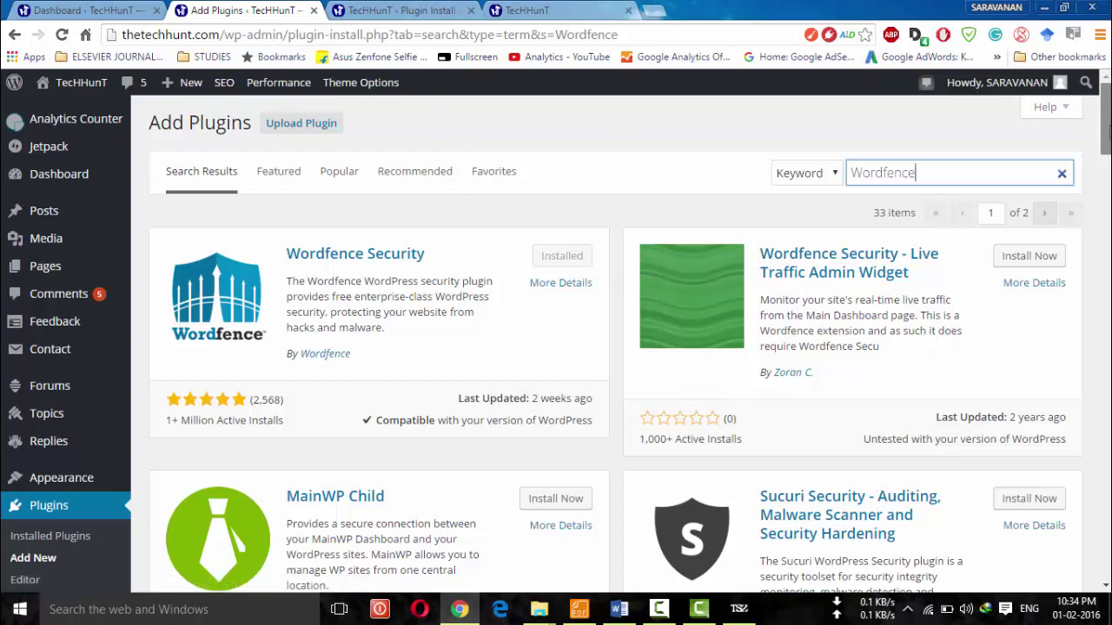
Open the Wordfence item in the admin sidebar to load its Scan page
{"action": "left_click_drag", "start_coordinate": [1107, 128], "coordinate": [1107, 283]}
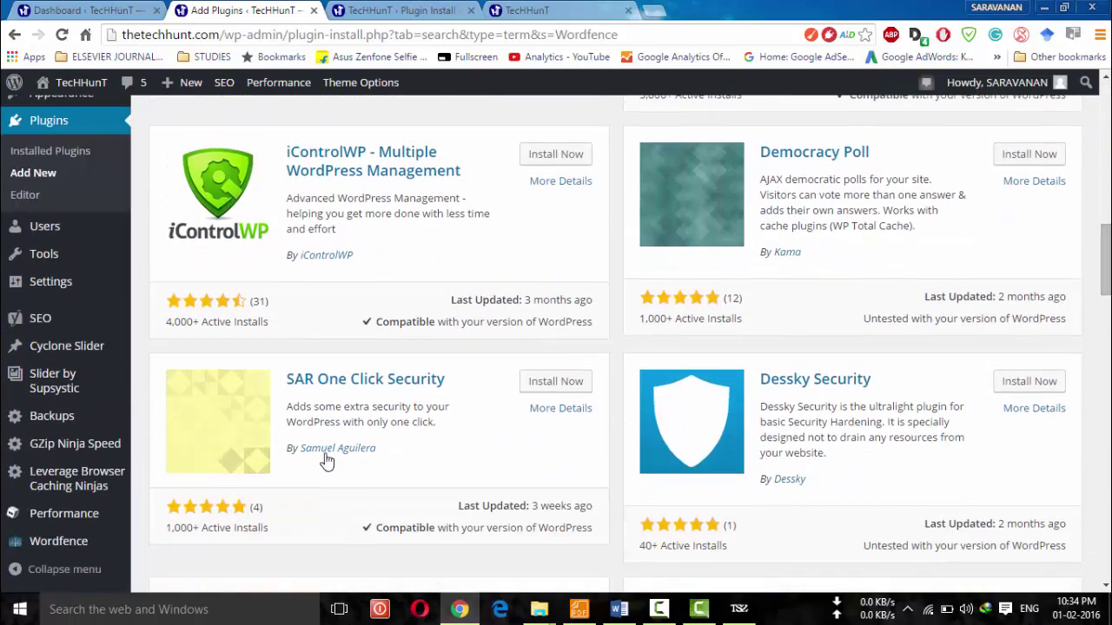
{"action": "left_click", "coordinate": [65, 549]}
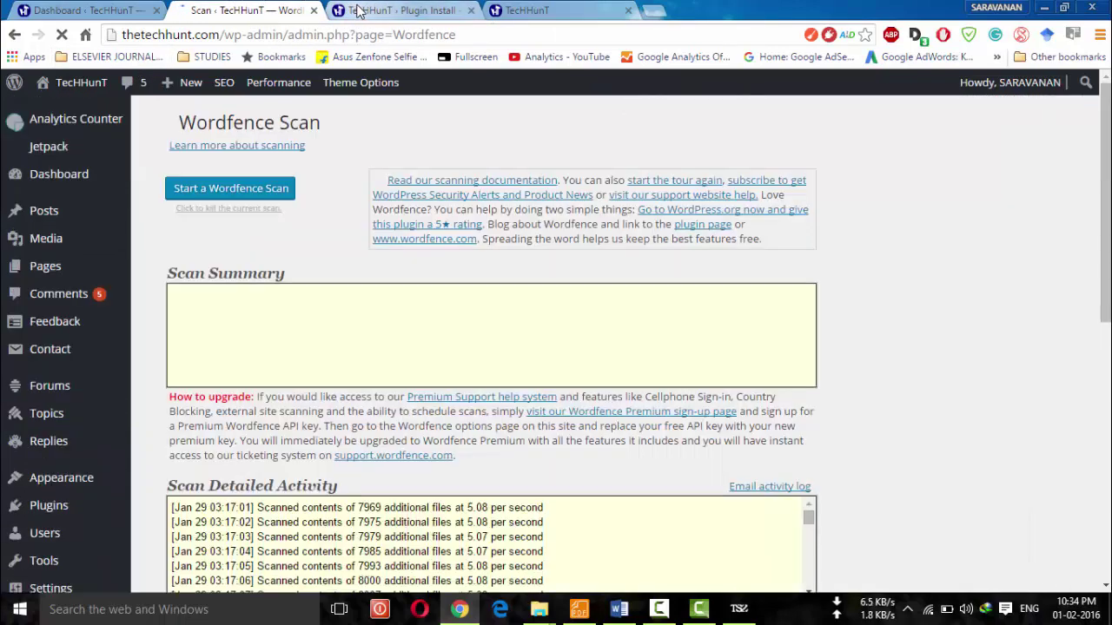
Read through the Wordfence Security plugin details, features, version and ratings, then return to the top
{"action": "left_click", "coordinate": [356, 10]}
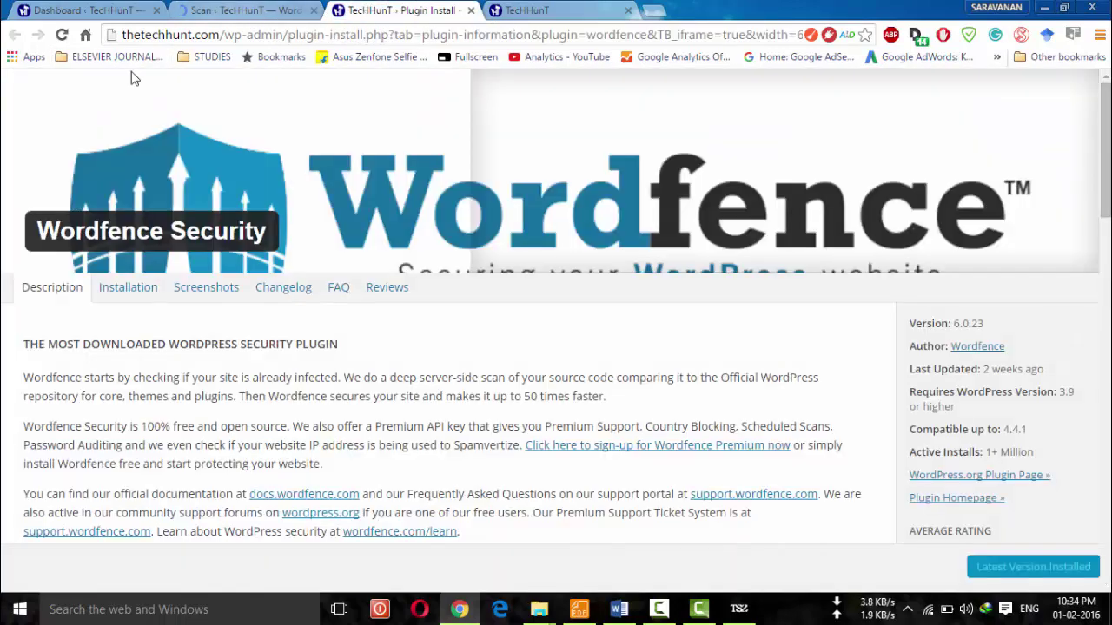
{"action": "left_click_drag", "start_coordinate": [1108, 159], "coordinate": [1107, 207]}
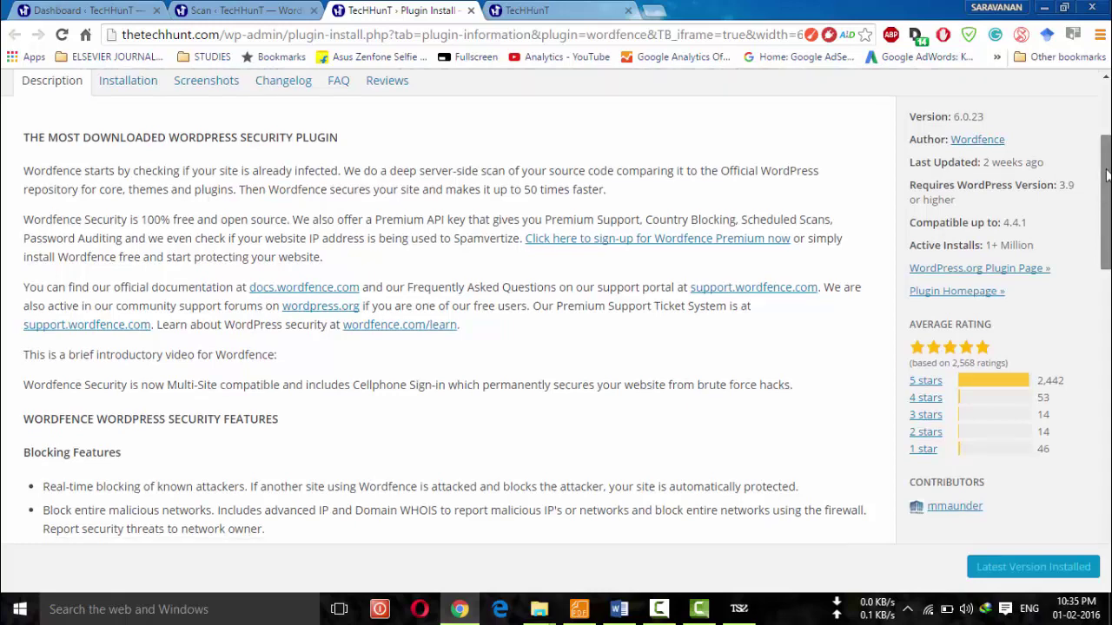
{"action": "left_click_drag", "start_coordinate": [1107, 168], "coordinate": [1107, 237]}
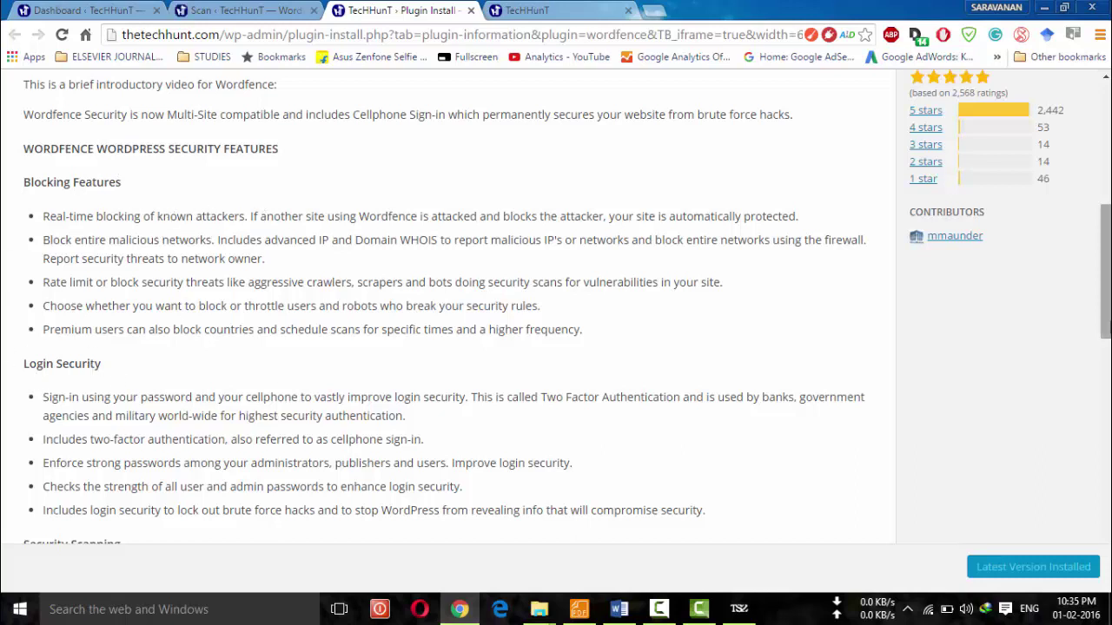
{"action": "left_click_drag", "start_coordinate": [1102, 278], "coordinate": [1077, 542]}
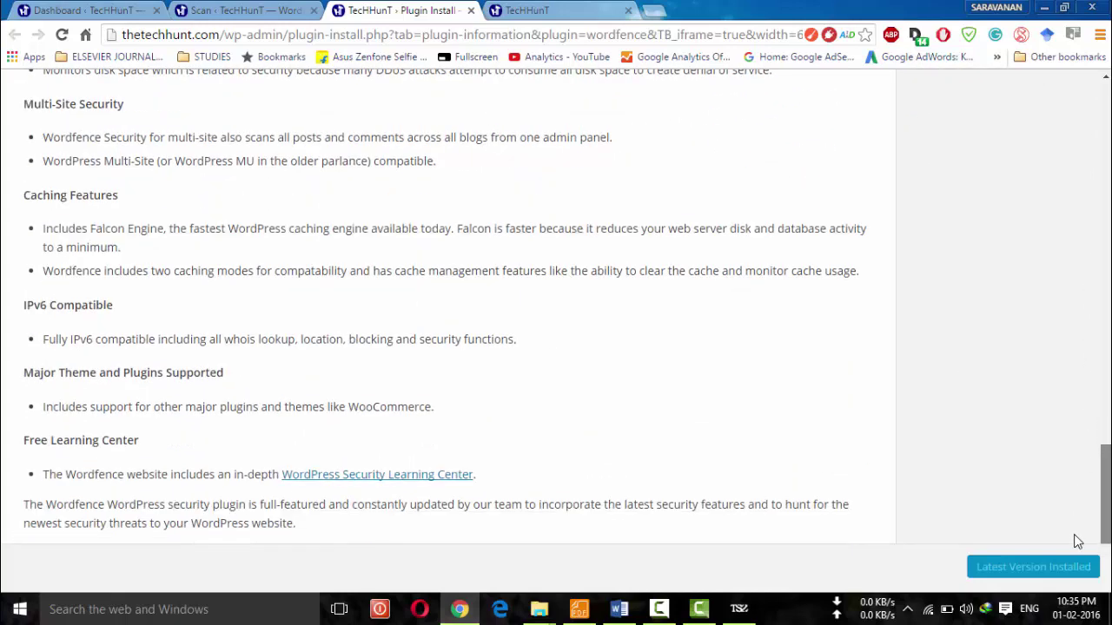
{"action": "scroll", "coordinate": [1069, 560], "scroll_direction": "up", "scroll_amount": 3}
{"action": "scroll", "coordinate": [1069, 561], "scroll_direction": "up", "scroll_amount": 5}
{"action": "scroll", "coordinate": [1069, 560], "scroll_direction": "up", "scroll_amount": 10}
{"action": "scroll", "coordinate": [1069, 560], "scroll_direction": "up", "scroll_amount": 2}
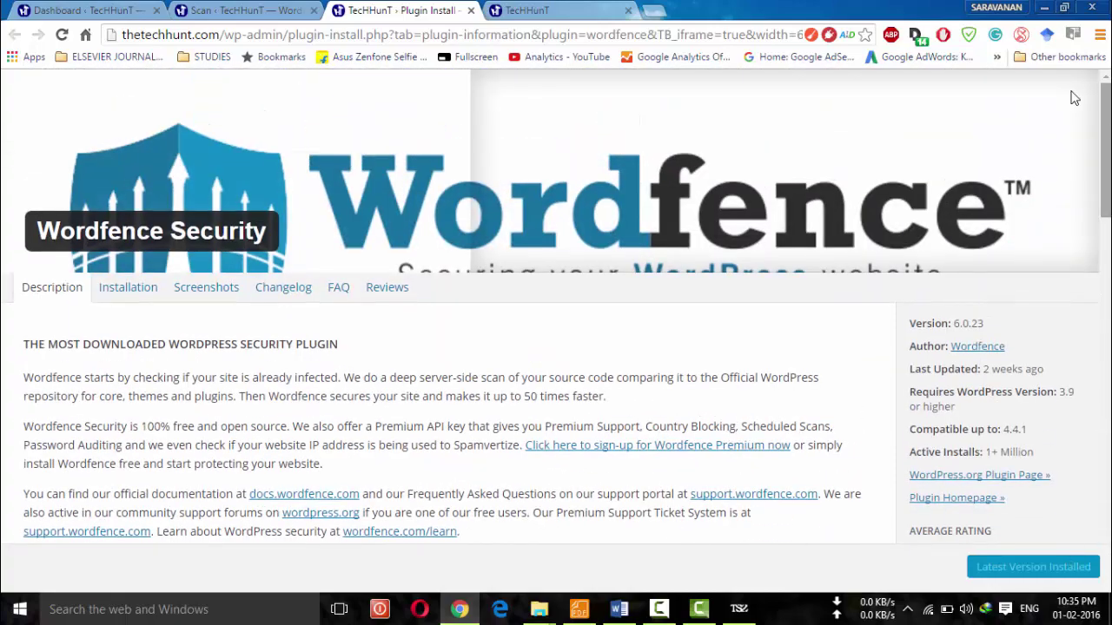
View the Wordfence Scan page with its 'Welcome to Wordfence' tour introduction
{"action": "left_click", "coordinate": [226, 9]}
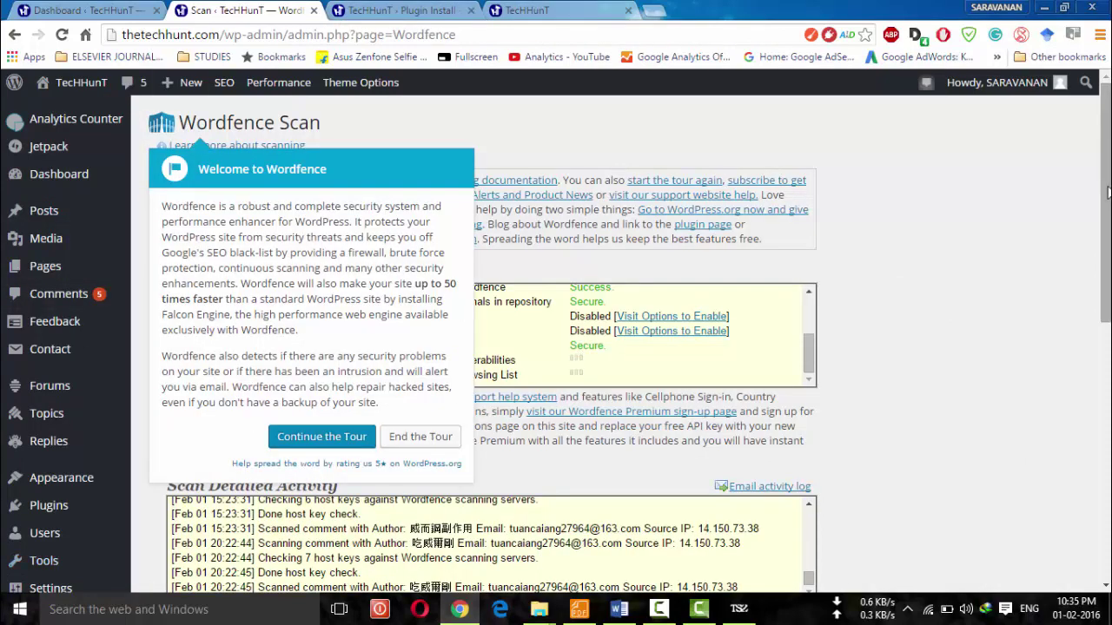
{"action": "scroll", "coordinate": [1107, 192], "scroll_direction": "down", "scroll_amount": 1}
{"action": "scroll", "coordinate": [1107, 192], "scroll_direction": "up", "scroll_amount": 1}
{"action": "scroll", "coordinate": [555, 347], "scroll_direction": "down", "scroll_amount": 1}
{"action": "scroll", "coordinate": [556, 347], "scroll_direction": "down", "scroll_amount": 2}
{"action": "scroll", "coordinate": [556, 348], "scroll_direction": "down", "scroll_amount": 2}
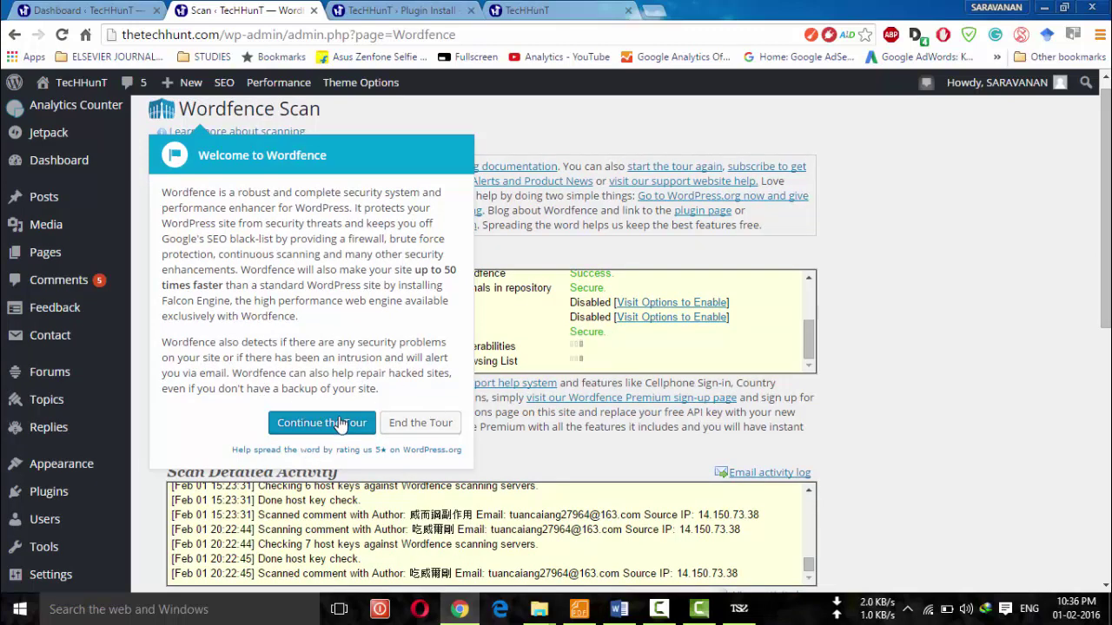
Dismiss the Welcome tour and confirm the scan reports 'No security problems were detected'
{"action": "left_click", "coordinate": [406, 433]}
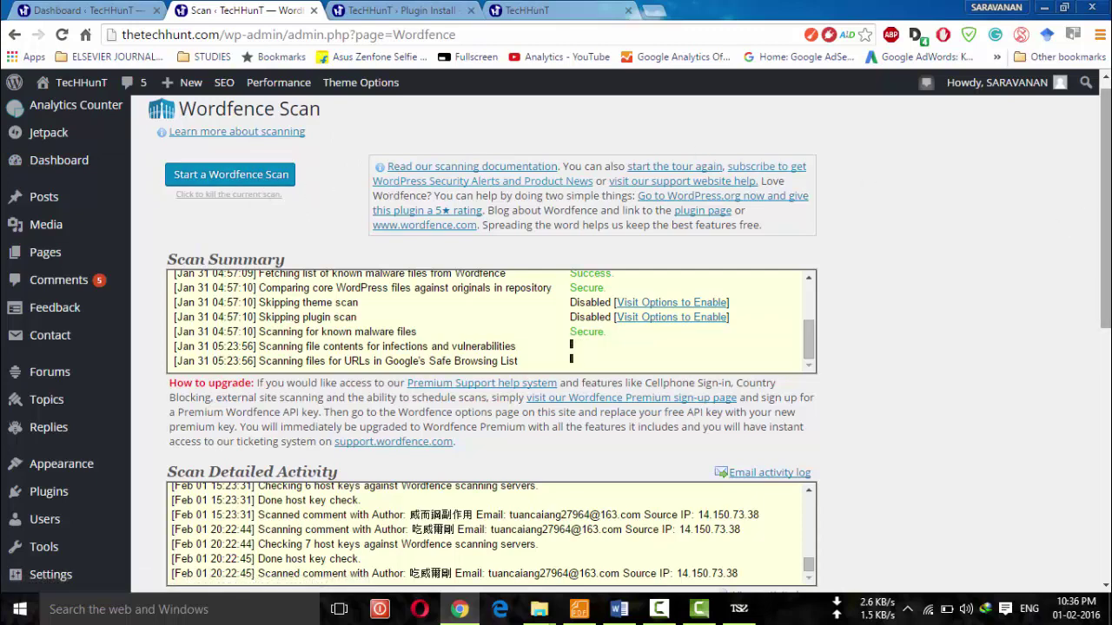
{"action": "scroll", "coordinate": [649, 279], "scroll_direction": "down", "scroll_amount": 1}
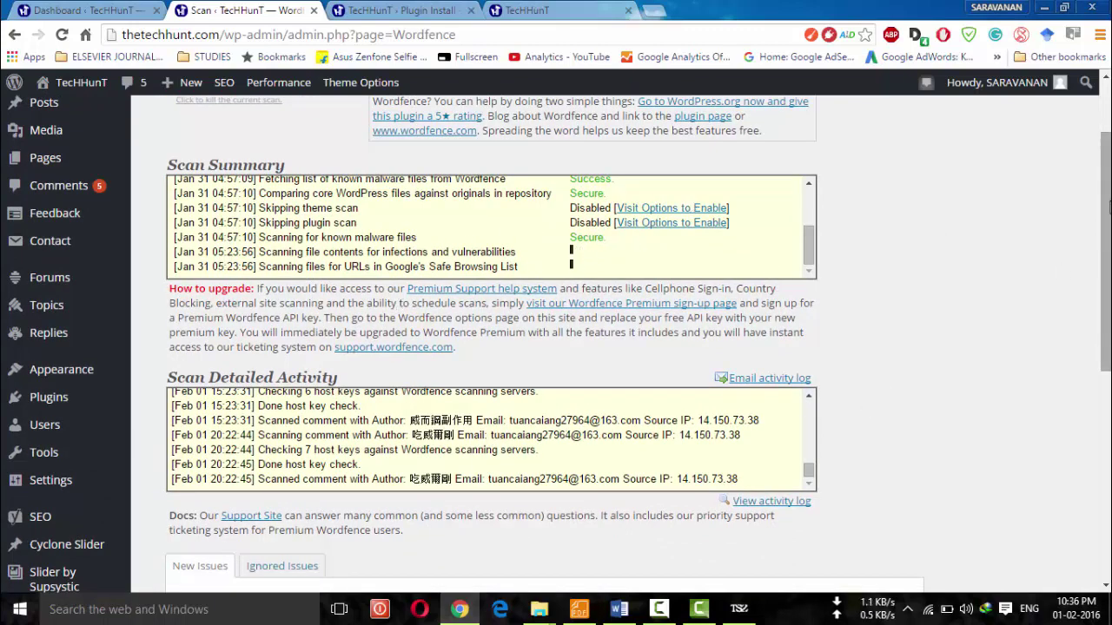
{"action": "left_click_drag", "start_coordinate": [1108, 211], "coordinate": [1108, 418]}
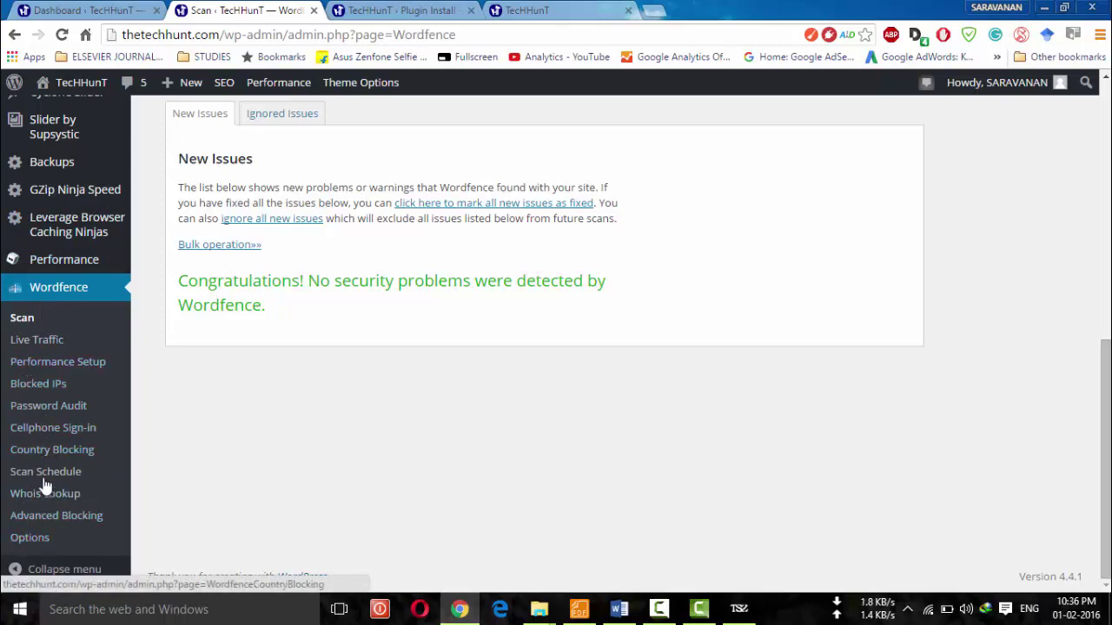
Open and reload Wordfence Options, then scroll to the license and Basic Options settings
{"action": "left_click", "coordinate": [30, 539]}
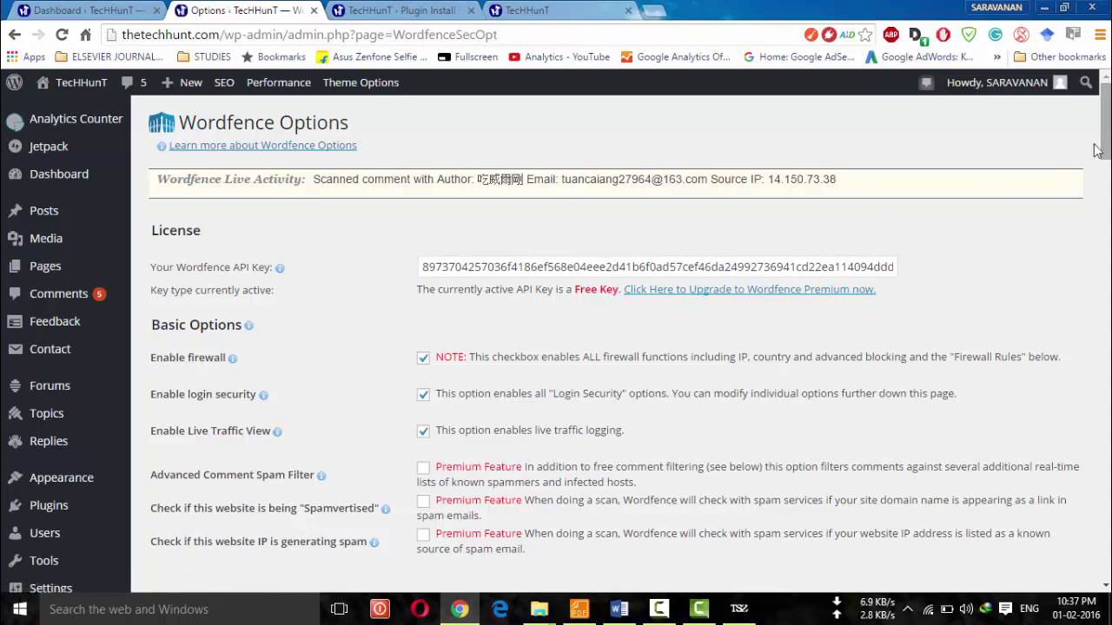
{"action": "key", "text": "F5"}
{"action": "left_click_drag", "start_coordinate": [1107, 147], "coordinate": [1107, 178]}
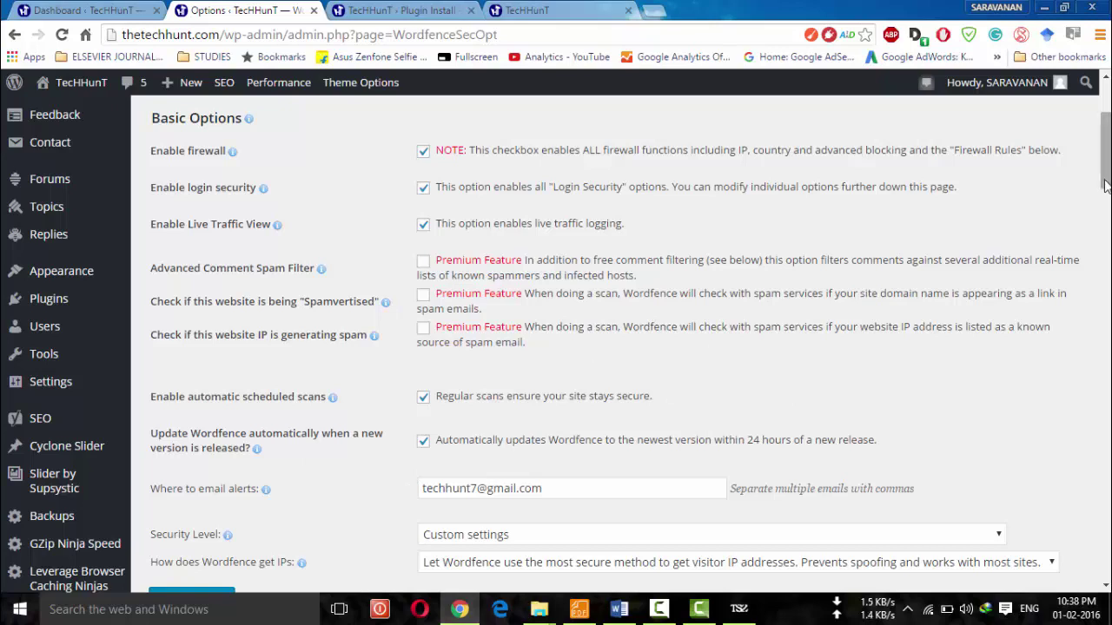
{"action": "scroll", "coordinate": [1105, 191], "scroll_direction": "down", "scroll_amount": 3}
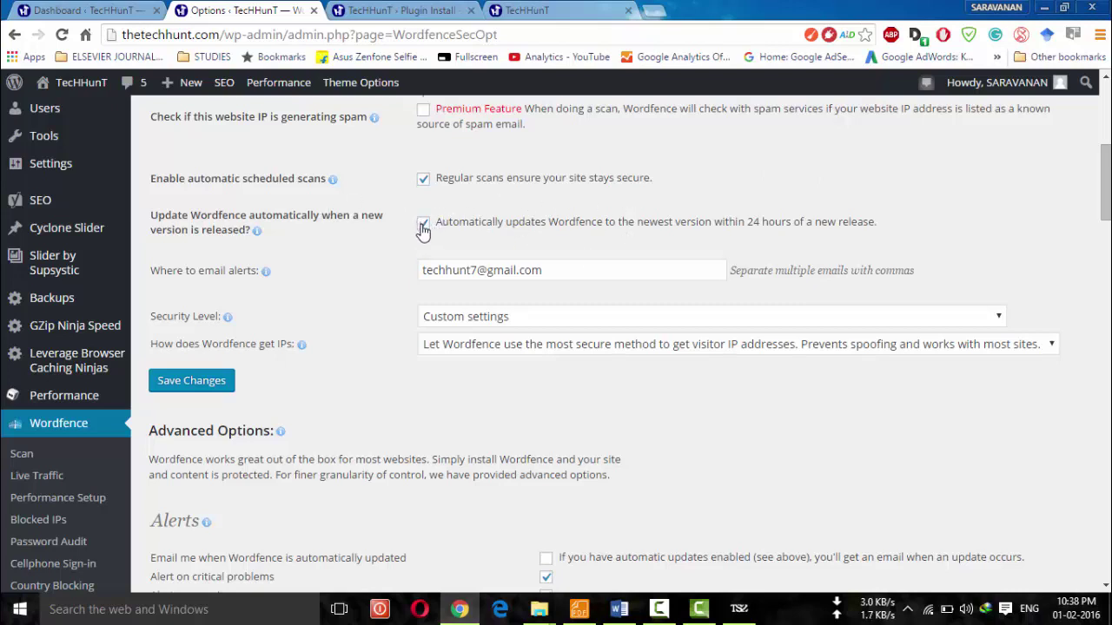
{"action": "left_click", "coordinate": [550, 273]}
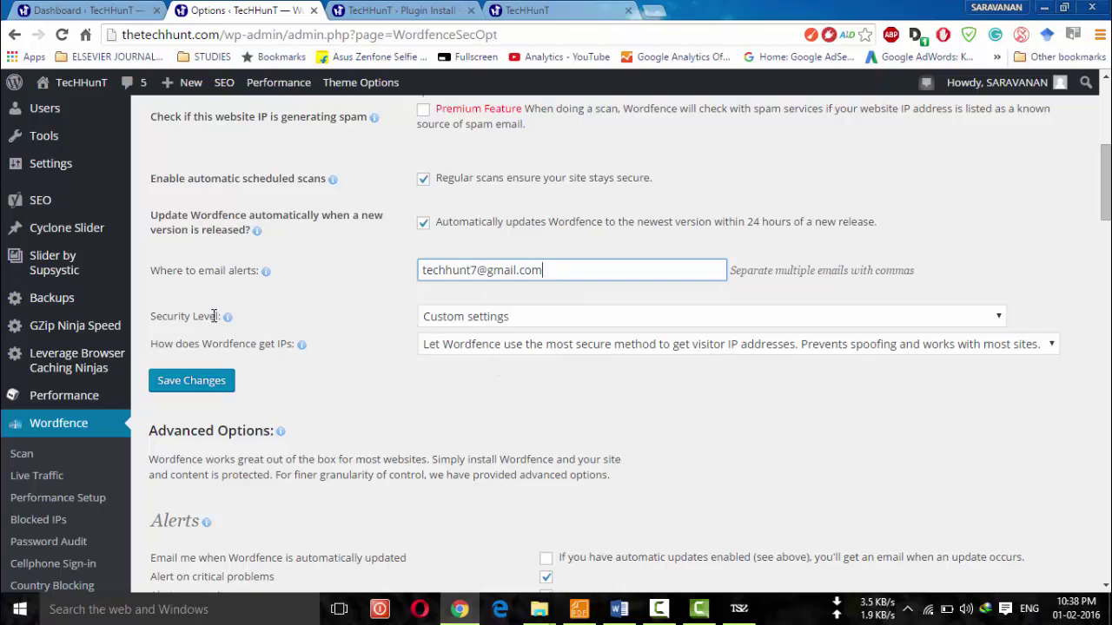
{"action": "left_click", "coordinate": [986, 316]}
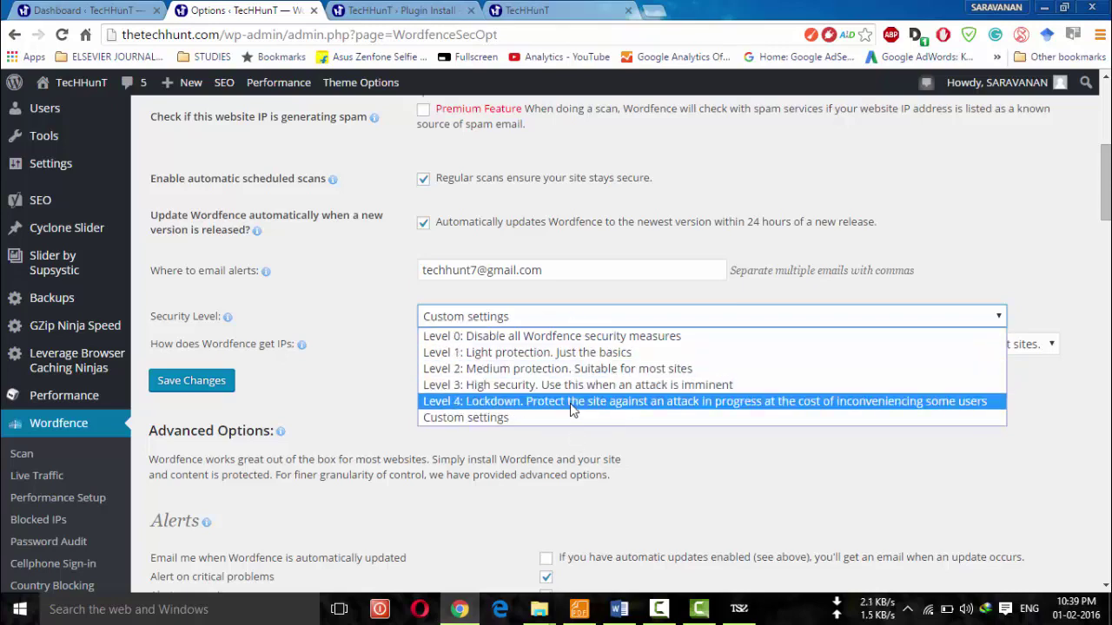
{"action": "left_click", "coordinate": [1065, 404]}
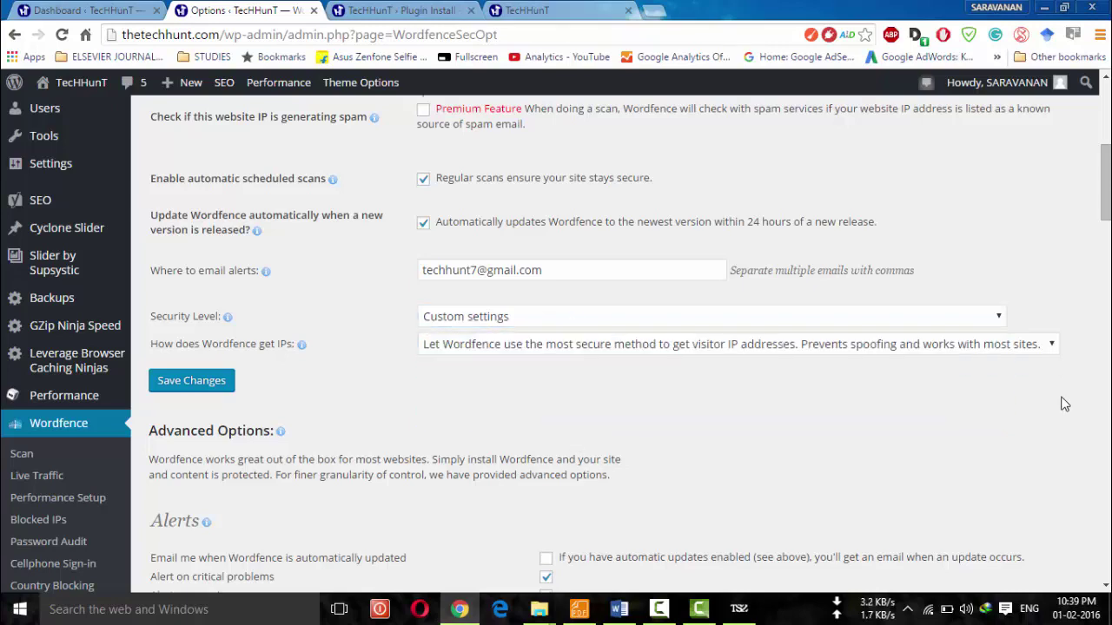
{"action": "left_click", "coordinate": [1018, 348]}
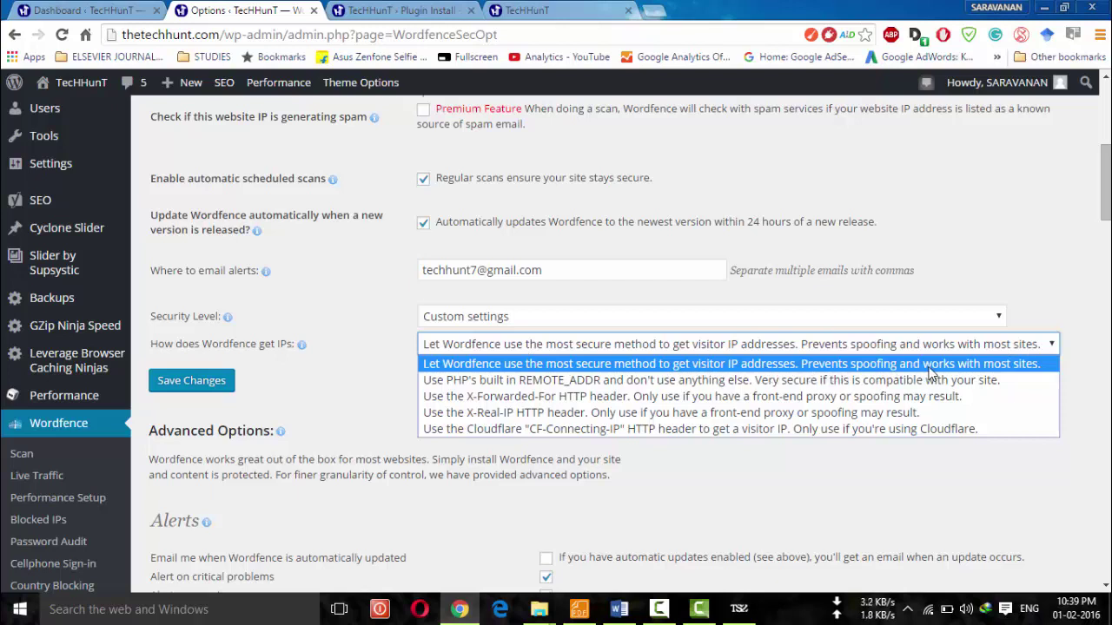
{"action": "left_click", "coordinate": [986, 364]}
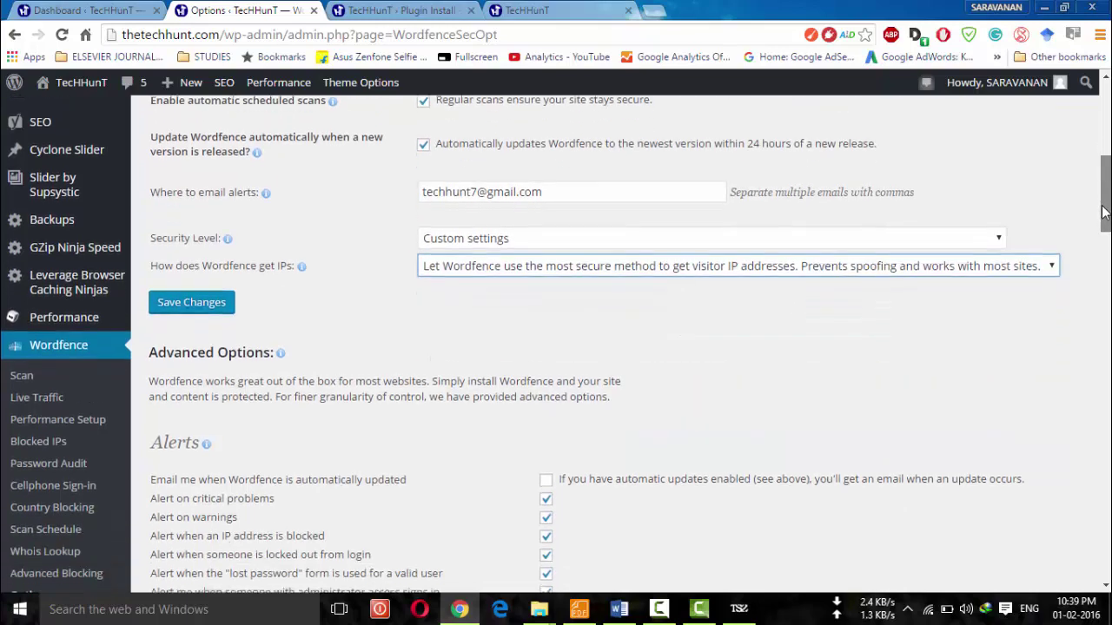
Save the Wordfence Options changes and return to the Wordfence Security 6.0.23 details page
{"action": "left_click_drag", "start_coordinate": [1103, 213], "coordinate": [1101, 278]}
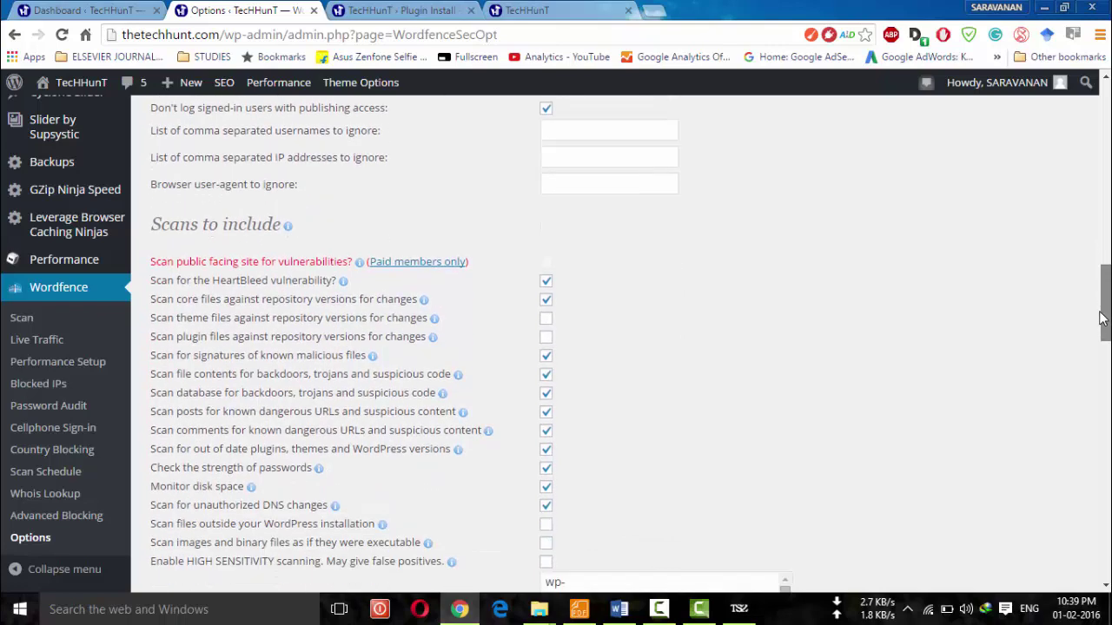
{"action": "left_click_drag", "start_coordinate": [1101, 278], "coordinate": [1105, 560]}
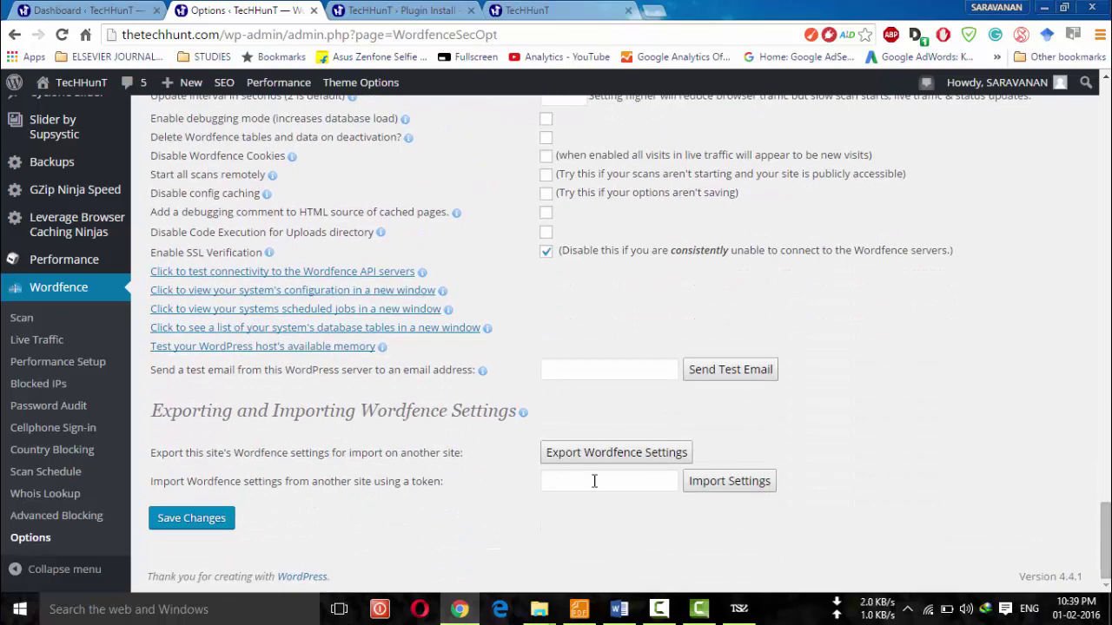
{"action": "left_click", "coordinate": [161, 524]}
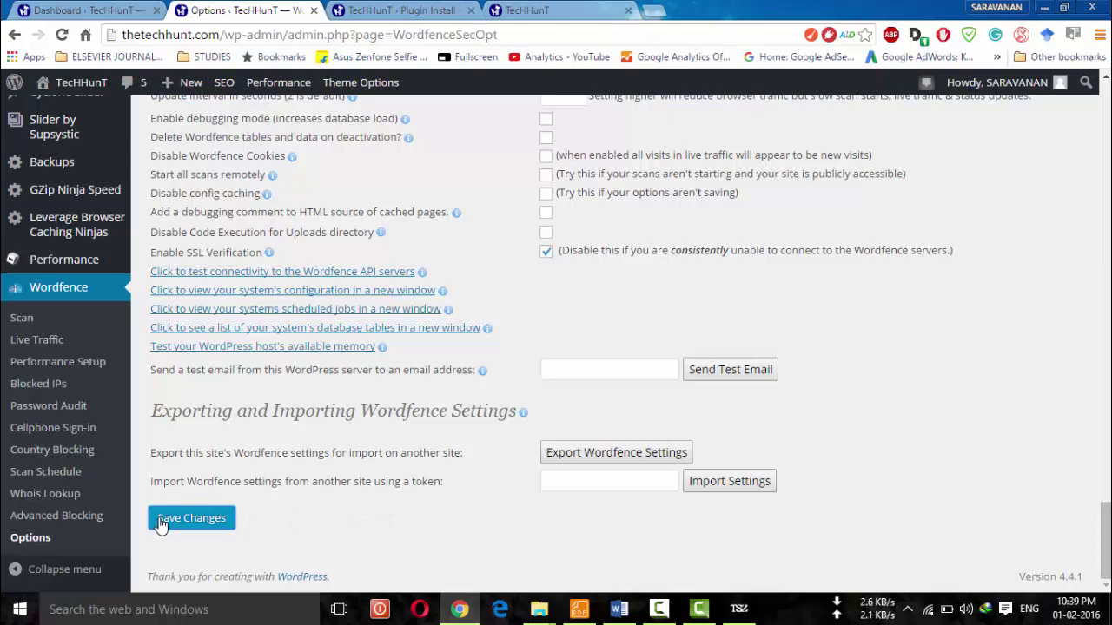
{"action": "left_click", "coordinate": [375, 8]}
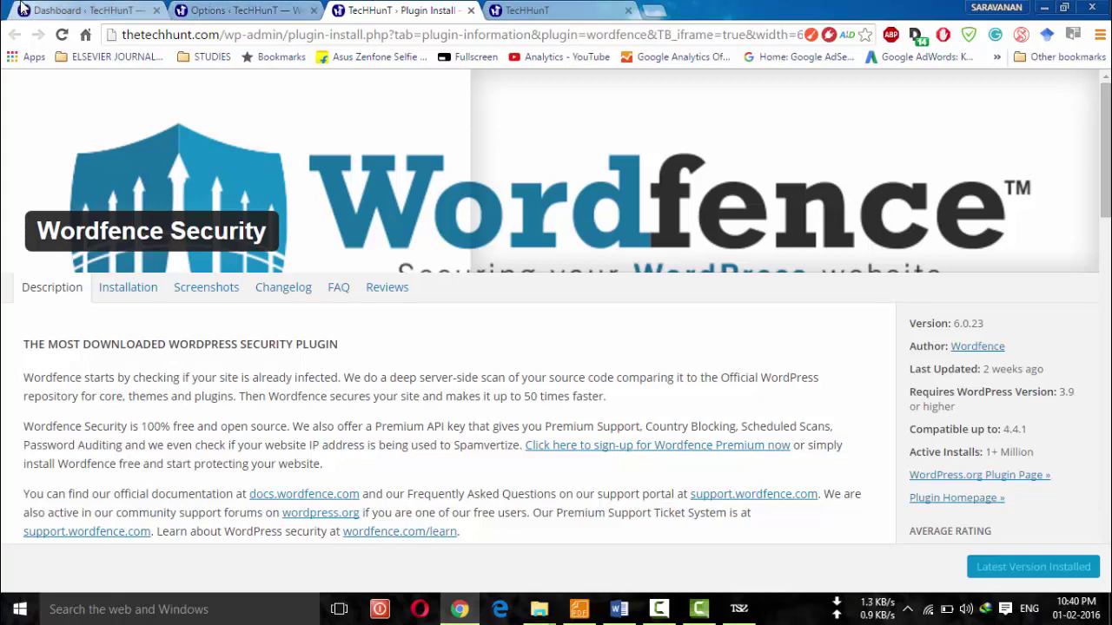
View the TecHHunT homepage listing its latest posts
{"action": "left_click", "coordinate": [560, 12]}
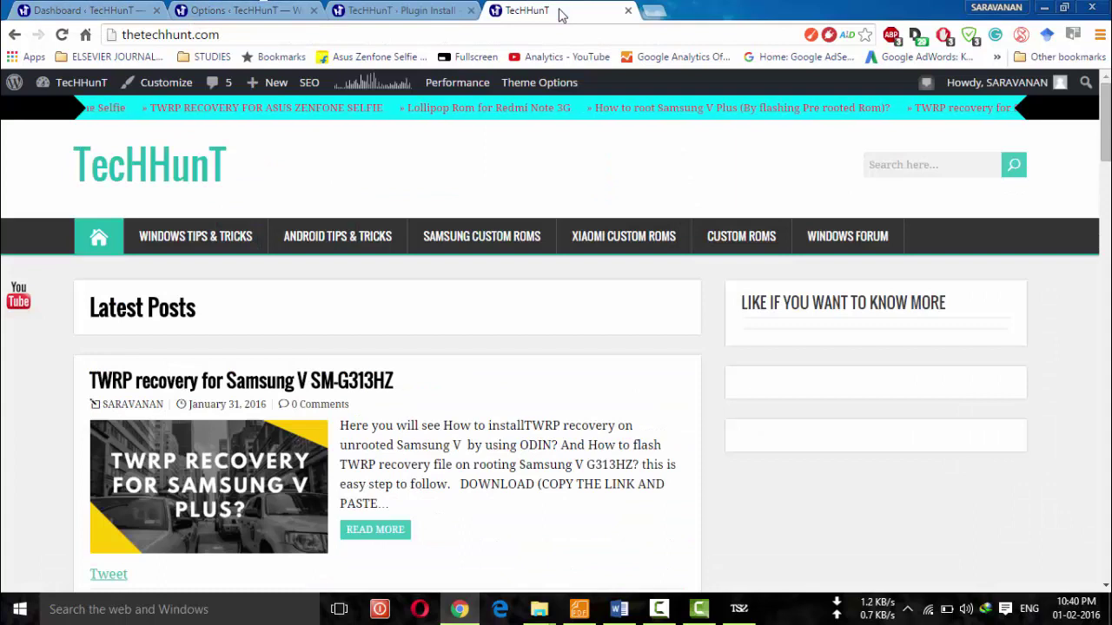